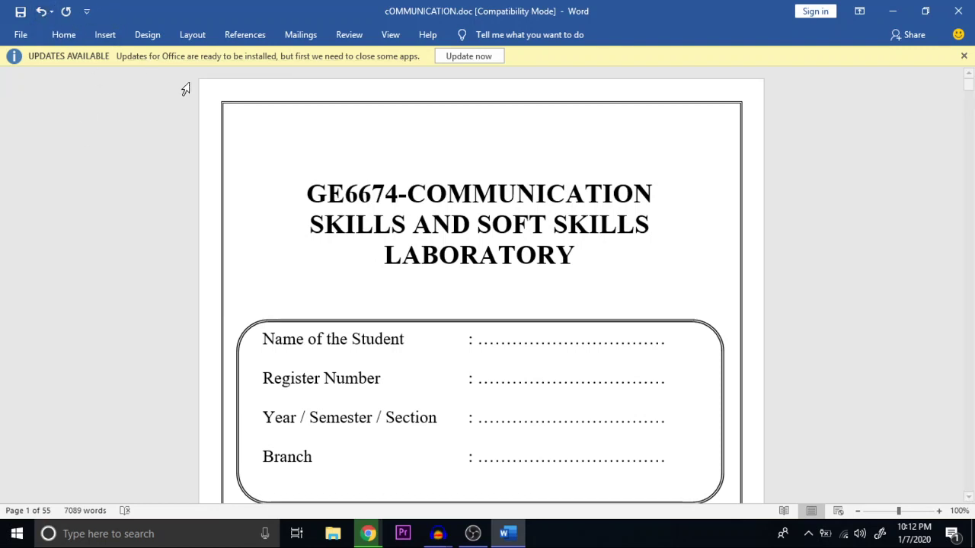
Step: Create a new blank document, Document1, and switch to the Mailings tab
mouse_move(515, 537)
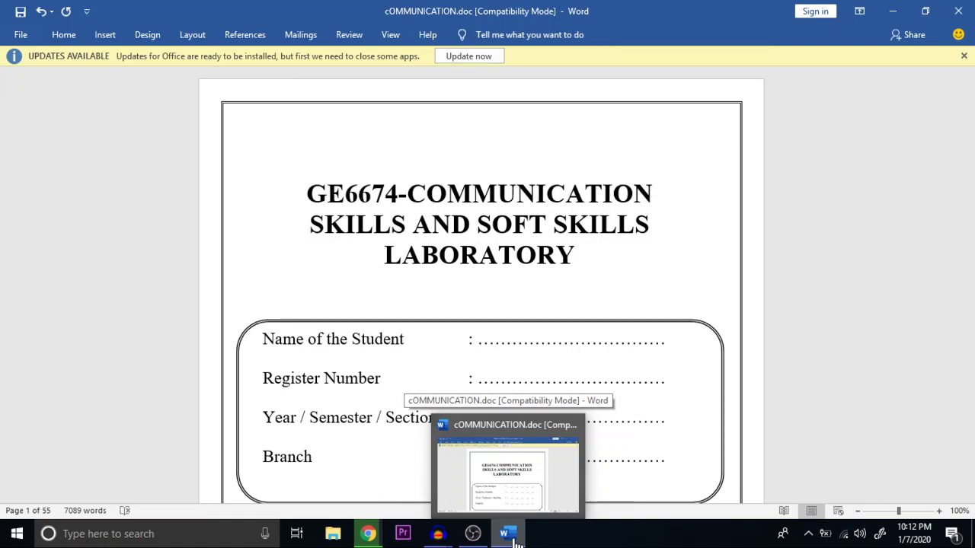
left_click(21, 36)
left_click(44, 102)
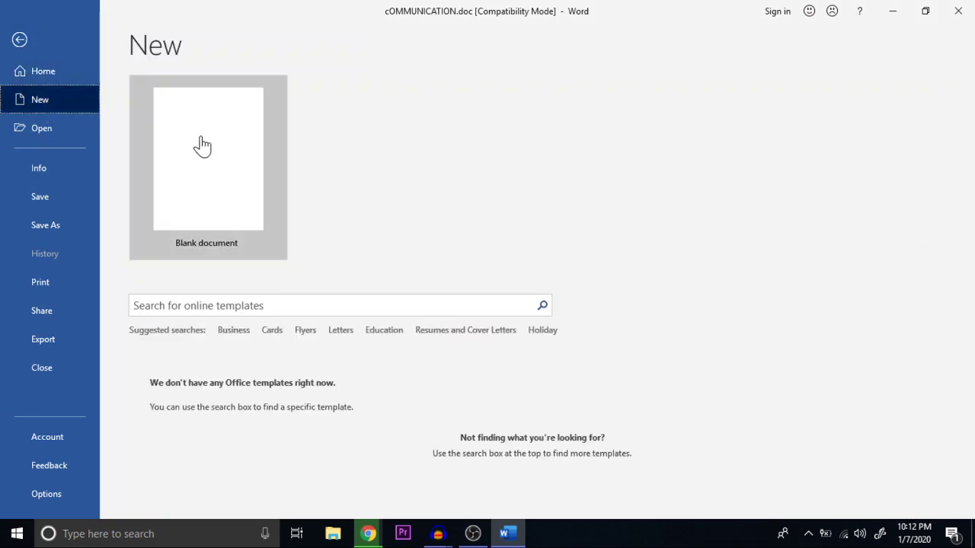
left_click(202, 145)
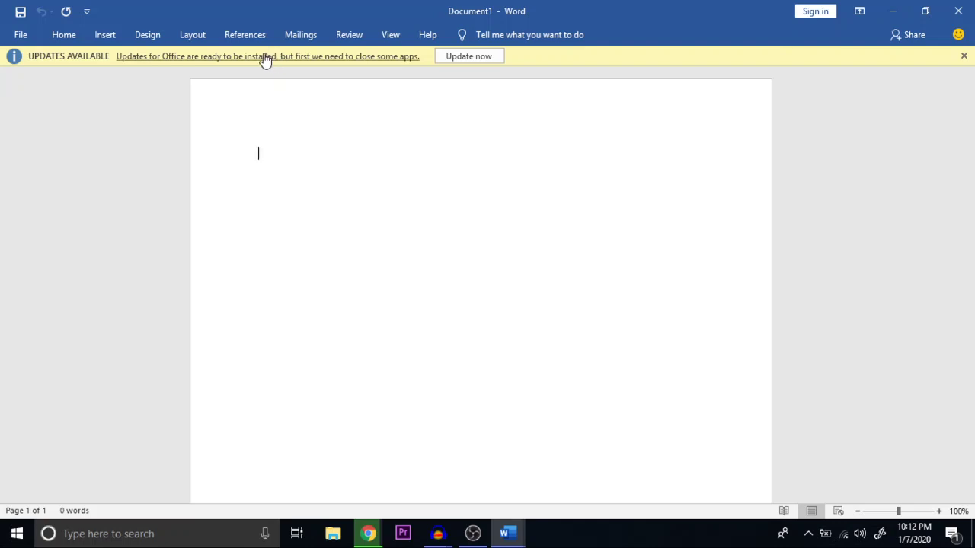
left_click(297, 38)
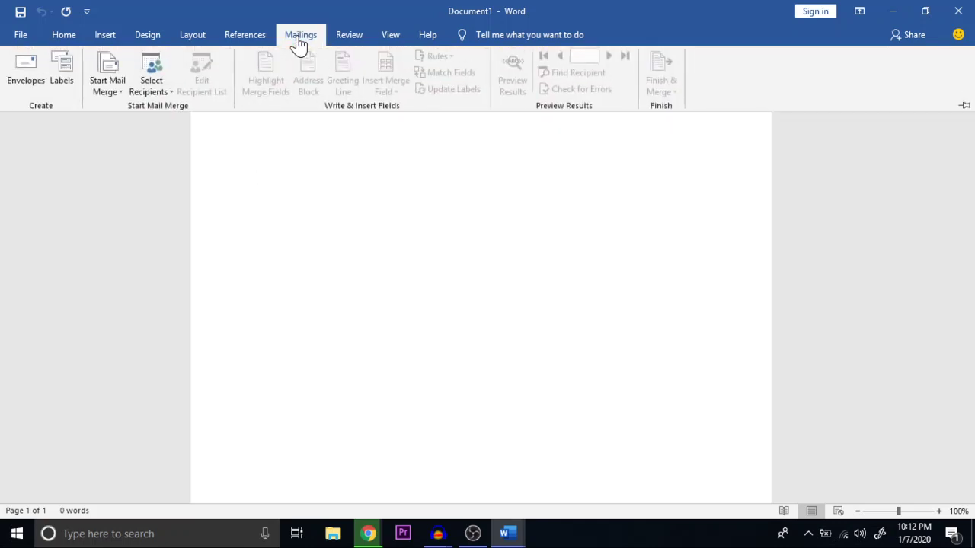
Step: Launch the Step-by-Step Mail Merge Wizard from Start Mail Merge, keeping Letters as the document type
left_click(121, 92)
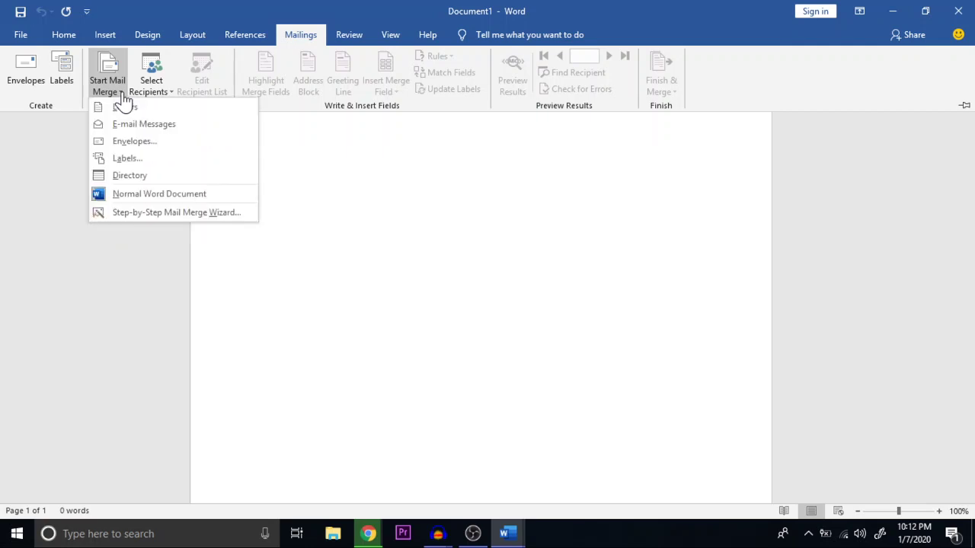
left_click(176, 217)
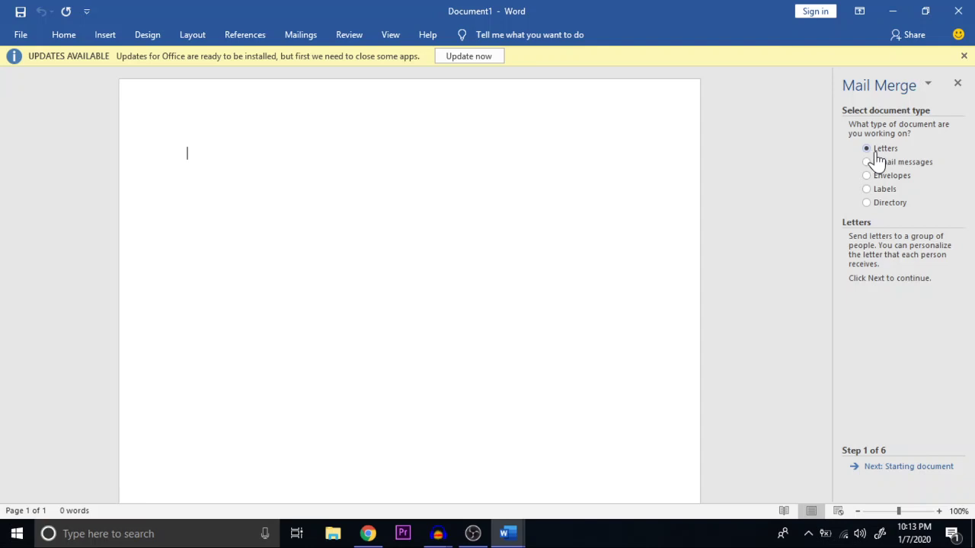
Step: Use the current document as the start and type 'Hello every one' and 'All the best' on two lines
left_click(908, 467)
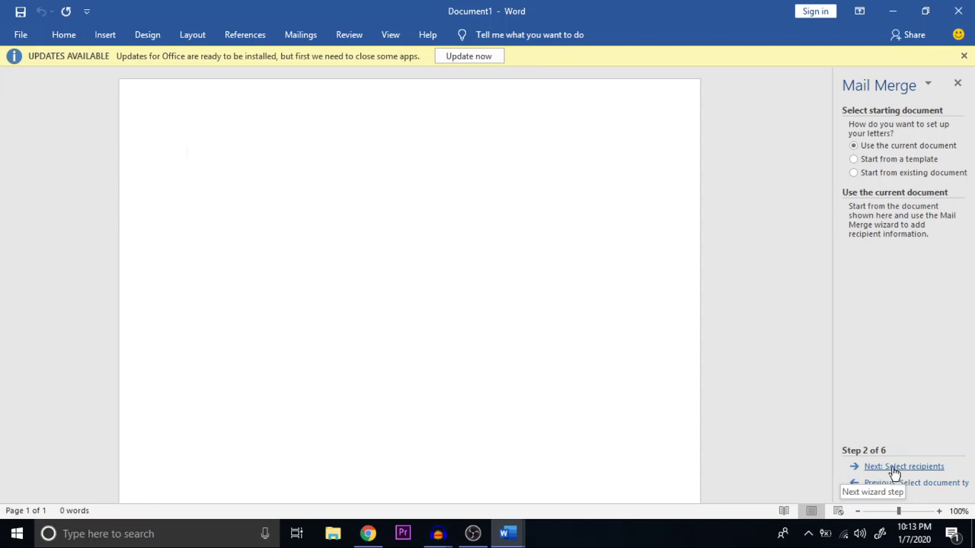
type("t")
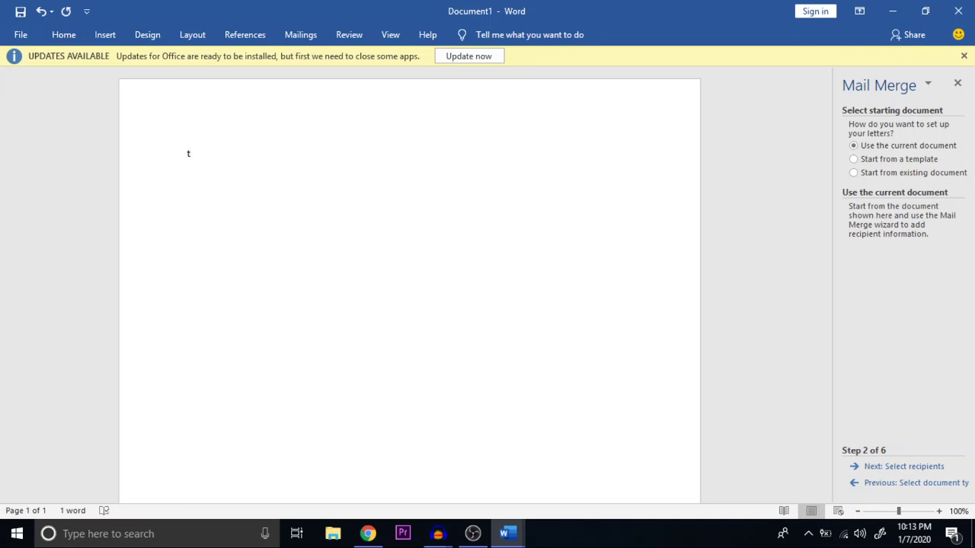
key("BackSpace")
type("hello every one")
key("Return")
type("All e")
key("BackSpace")
type("the best")
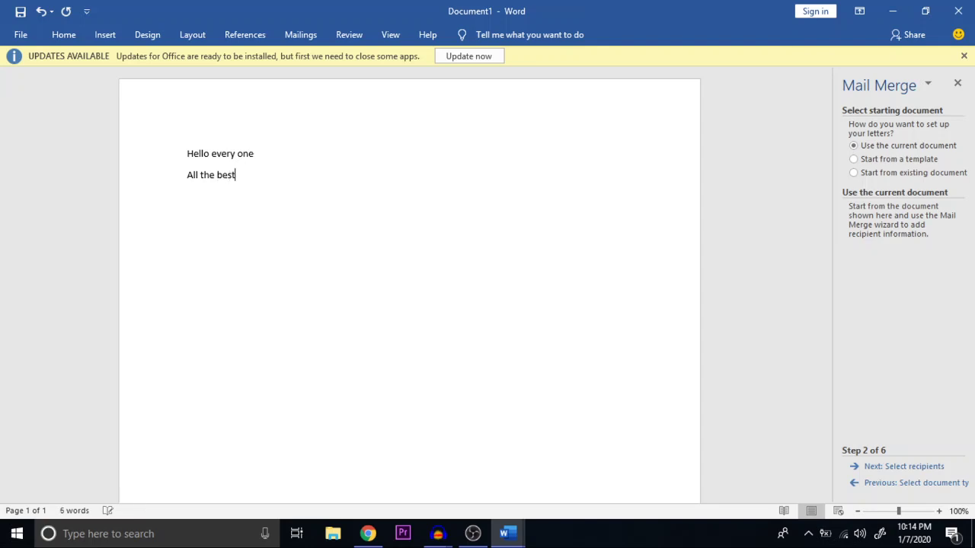
left_click(186, 156)
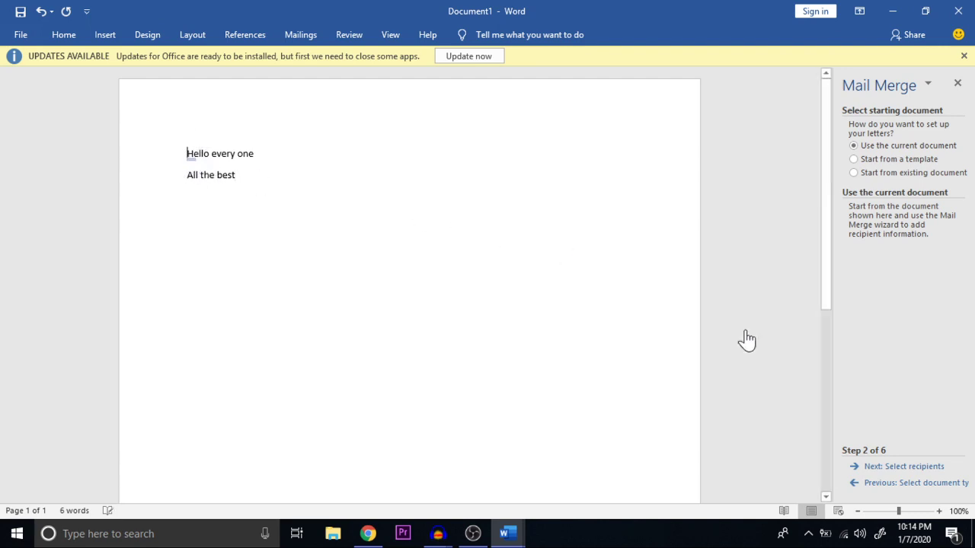
Step: Advance to recipient selection, choose Type a new list, and create a new address list
left_click(904, 468)
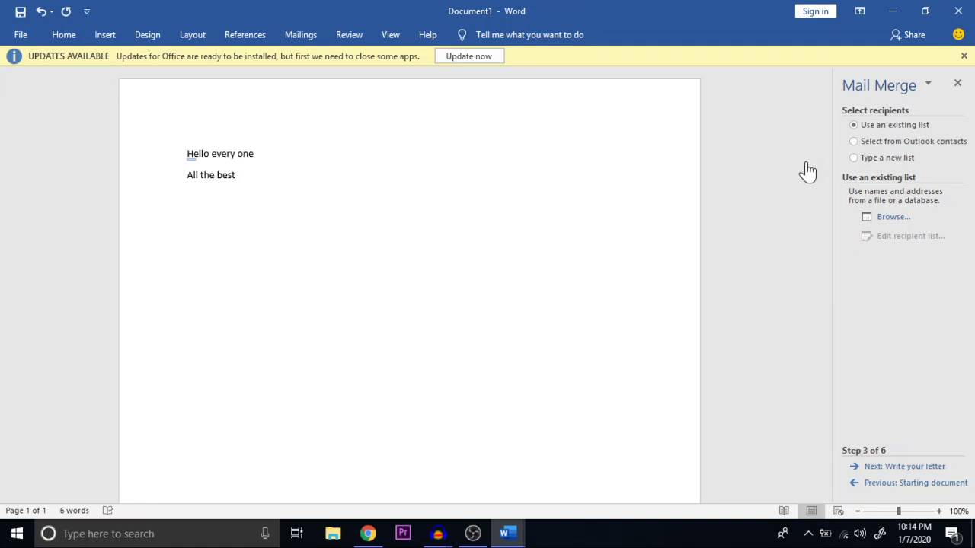
left_click(854, 159)
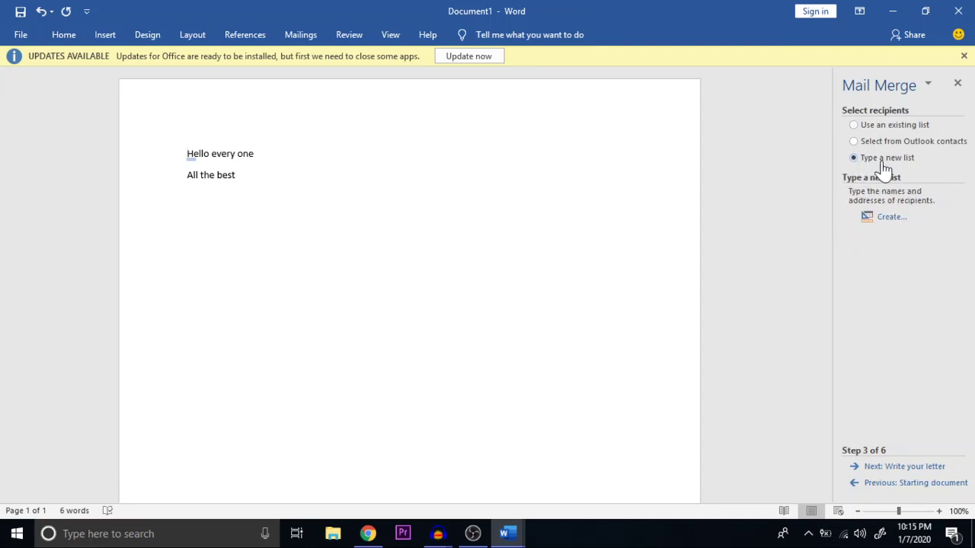
left_click(894, 219)
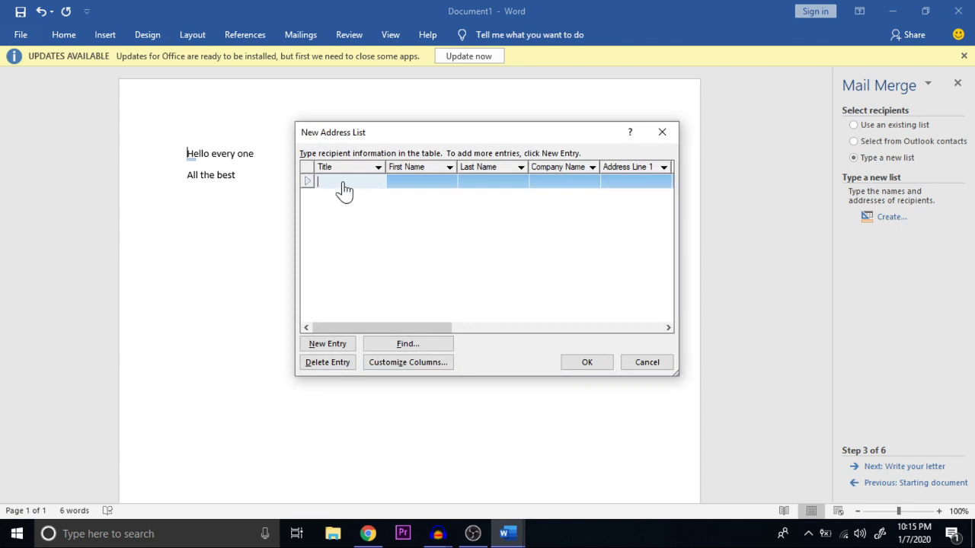
Step: Fill the first recipient row: title 1, first and last name, company 'aaa' and address line
type("1")
left_click(399, 182)
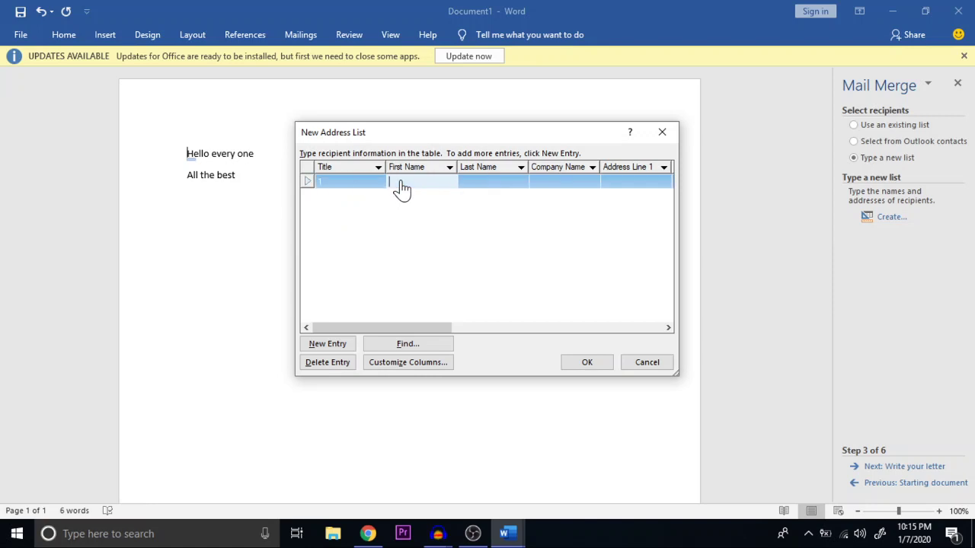
type("jkkl")
left_click(487, 185)
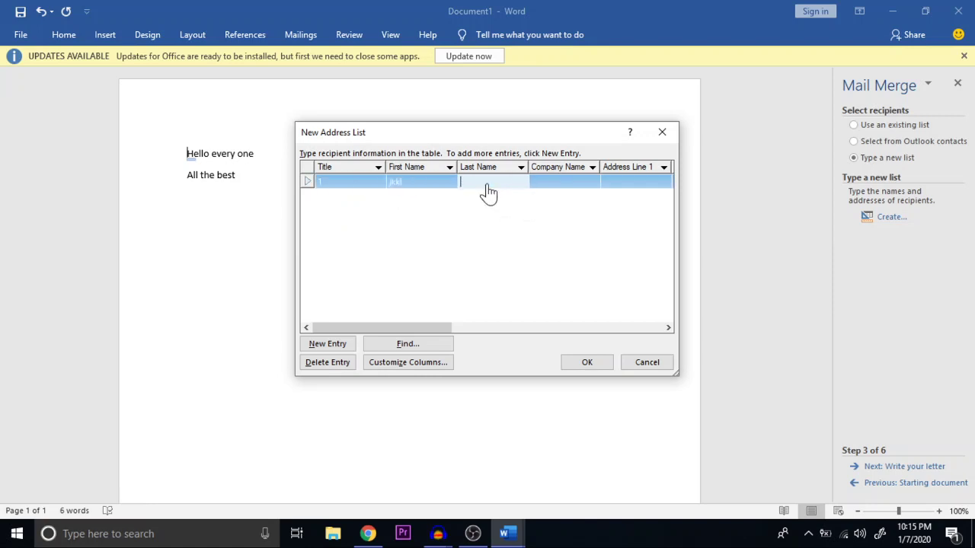
type("lkkl")
left_click(539, 191)
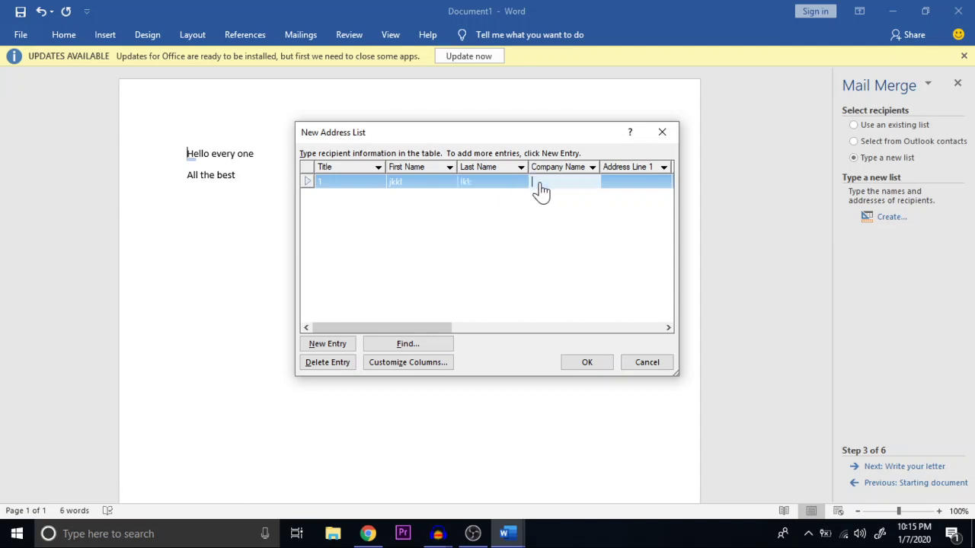
type("aaa")
left_click(612, 192)
type("23435")
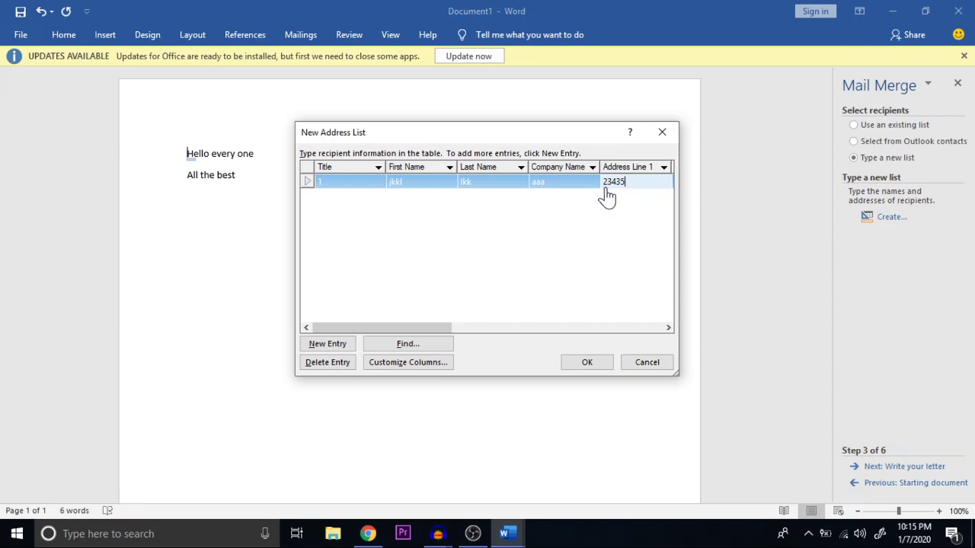
Step: Add a second entry with title 2, move through its fields, and add a blank third entry
left_click(337, 346)
type("2")
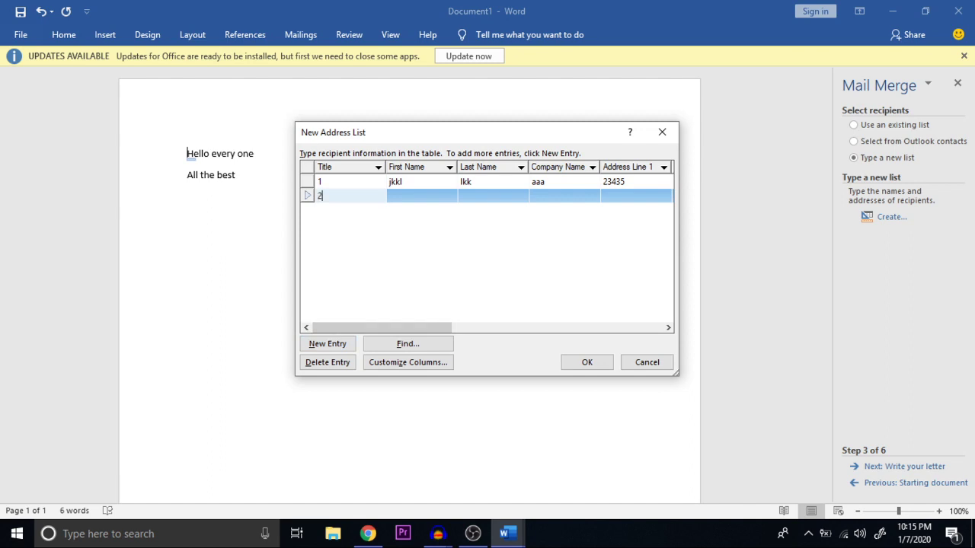
key("Tab")
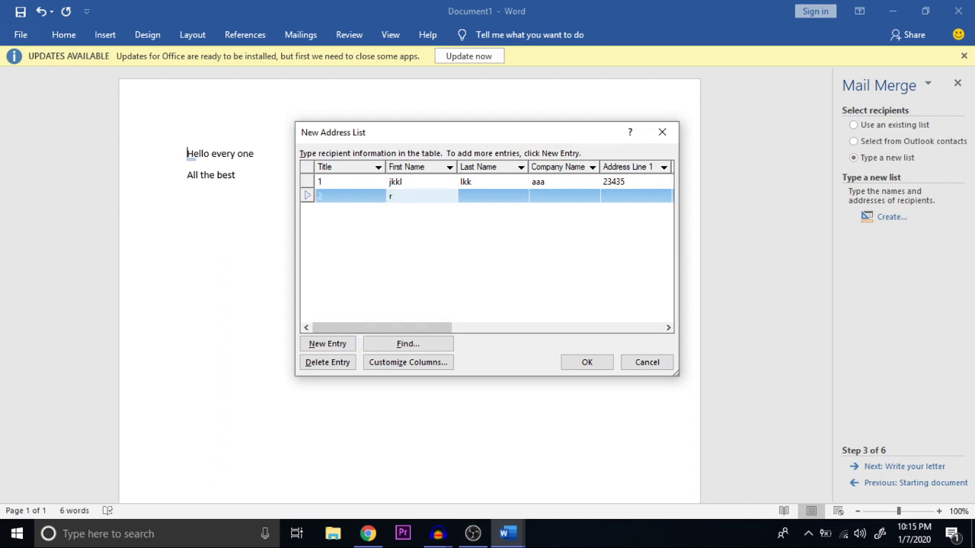
key("Tab")
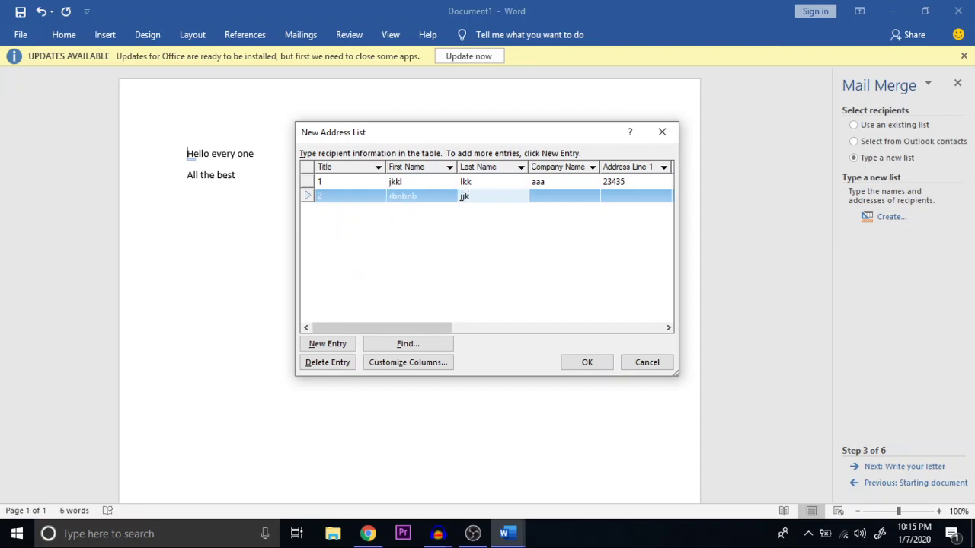
key("Tab")
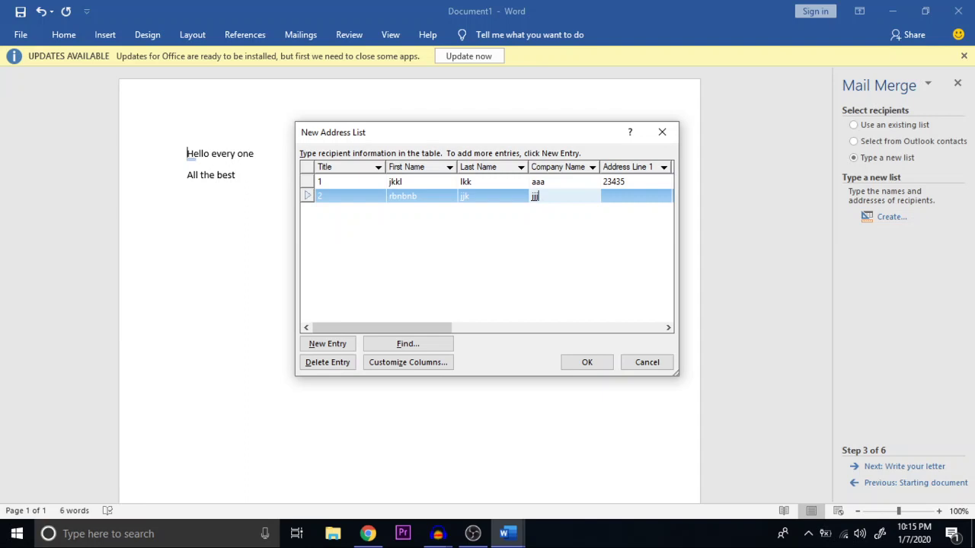
left_click(635, 201)
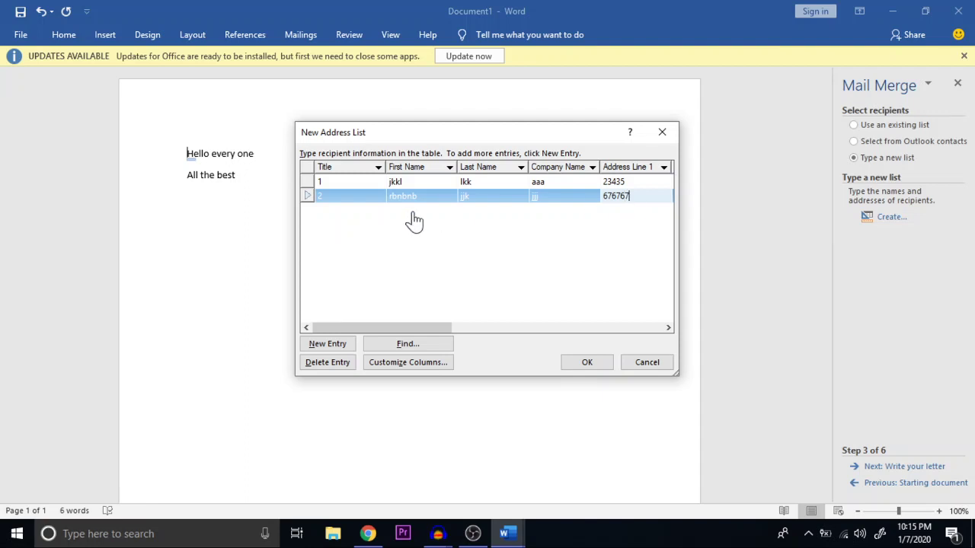
left_click(335, 346)
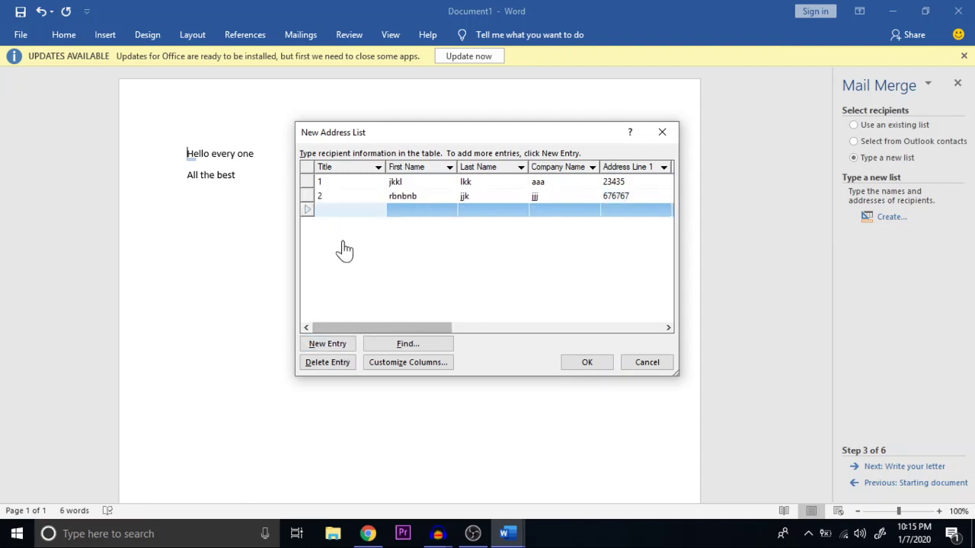
Step: Enter the third recipient's first and last names, cancelling an accidental deletion of that row
left_click(410, 225)
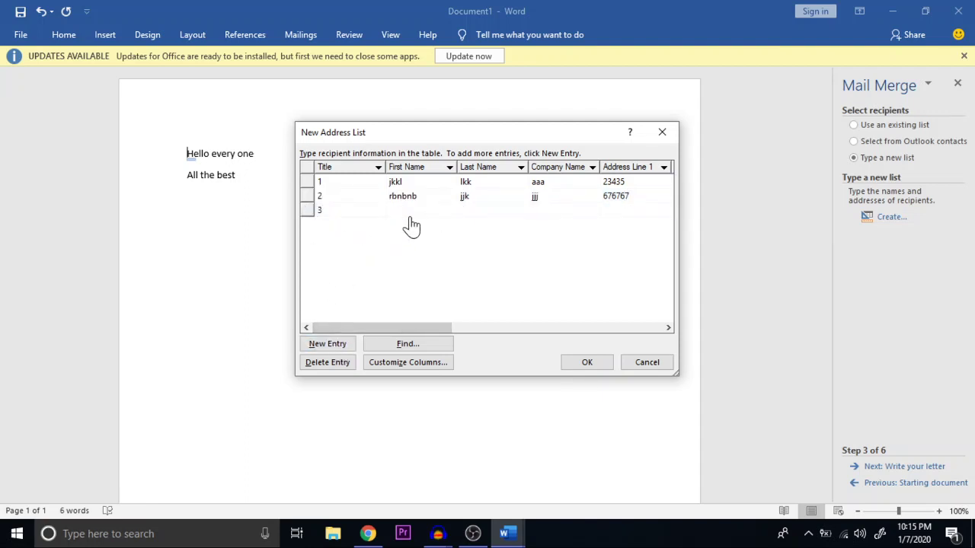
left_click(393, 212)
type("M")
type("JMI")
left_click(480, 215)
type("KJKJ")
left_click(567, 214)
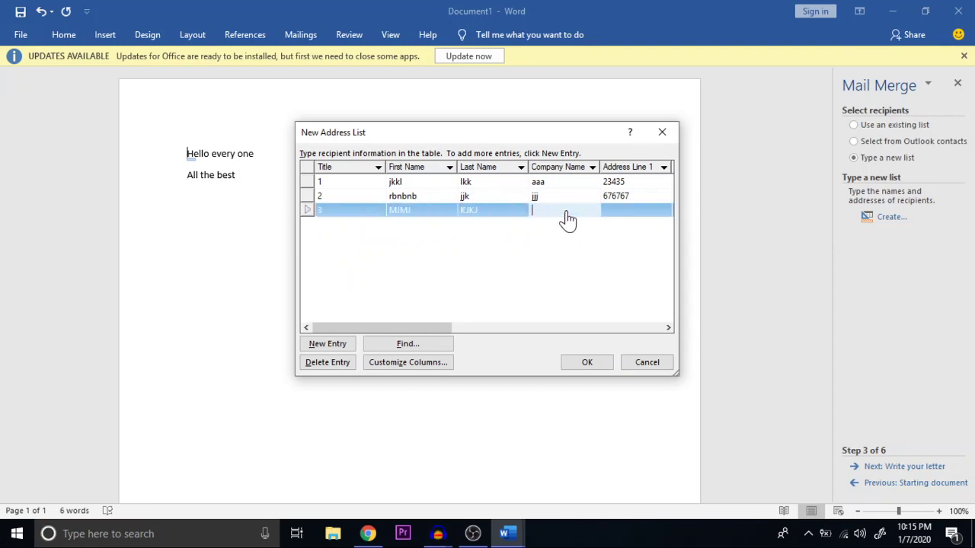
left_click(622, 216)
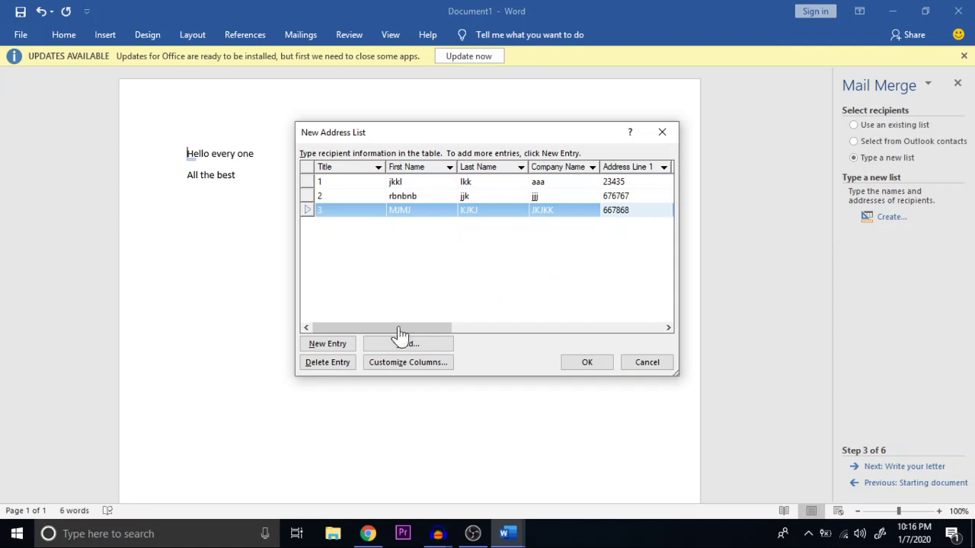
left_click(329, 364)
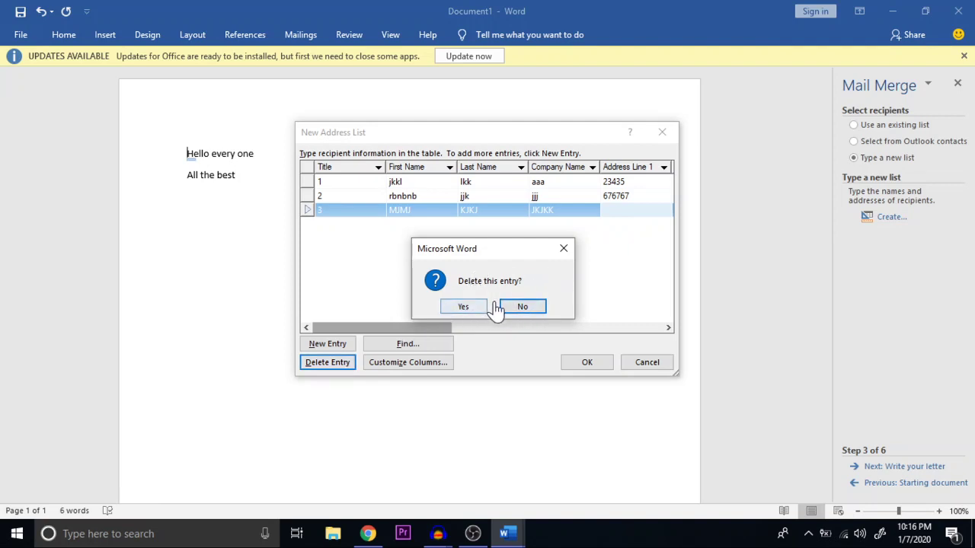
left_click(523, 307)
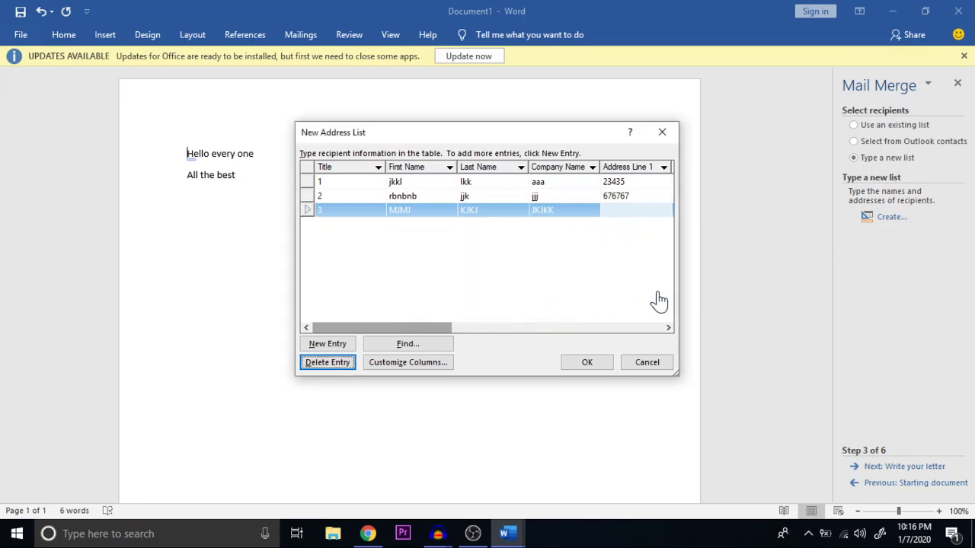
Step: Add a fourth entry with names and company 'NM', and fill the address lines for rows 3 and 4
left_click(335, 344)
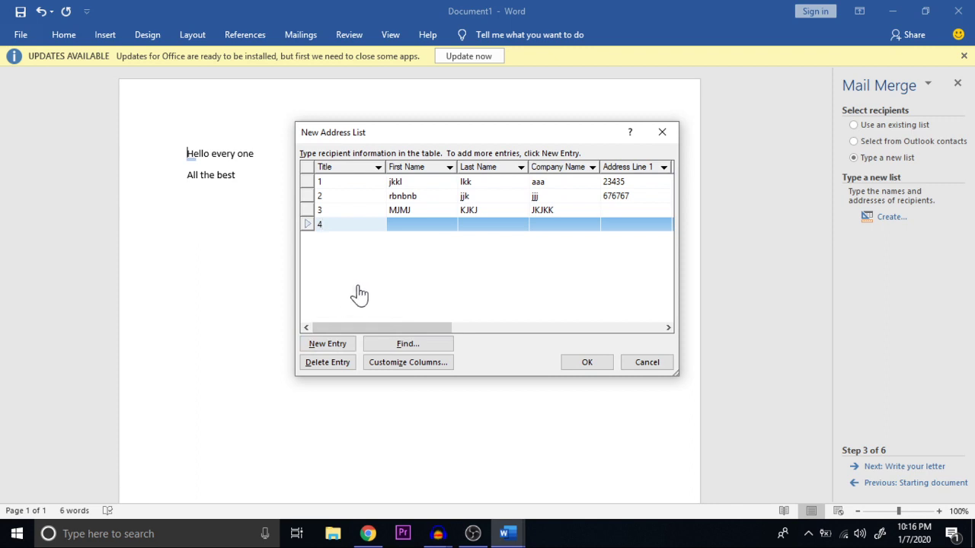
left_click(404, 225)
type("MBNMBNM")
left_click(466, 226)
type("M,NM,")
type("M")
left_click(562, 239)
type("NM")
left_click(626, 230)
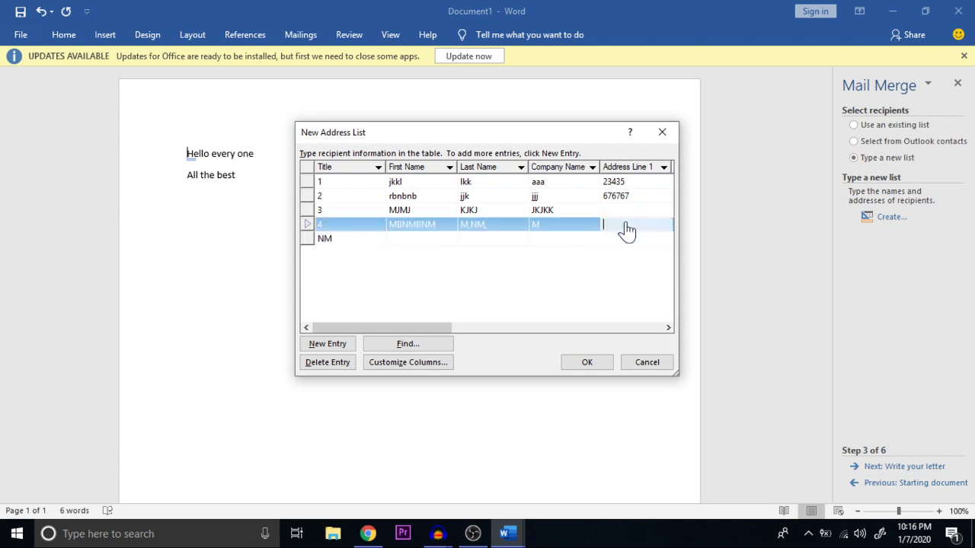
left_click(614, 217)
type("34324")
left_click(617, 227)
type("BNBM")
Step: Fill the fifth row with title 5, first and last name, company RTERT and an address line
left_click(344, 244)
type("5")
left_click(410, 248)
type("MNBJ")
left_click(483, 246)
type("KKJLK")
left_click(539, 246)
type("RTERT")
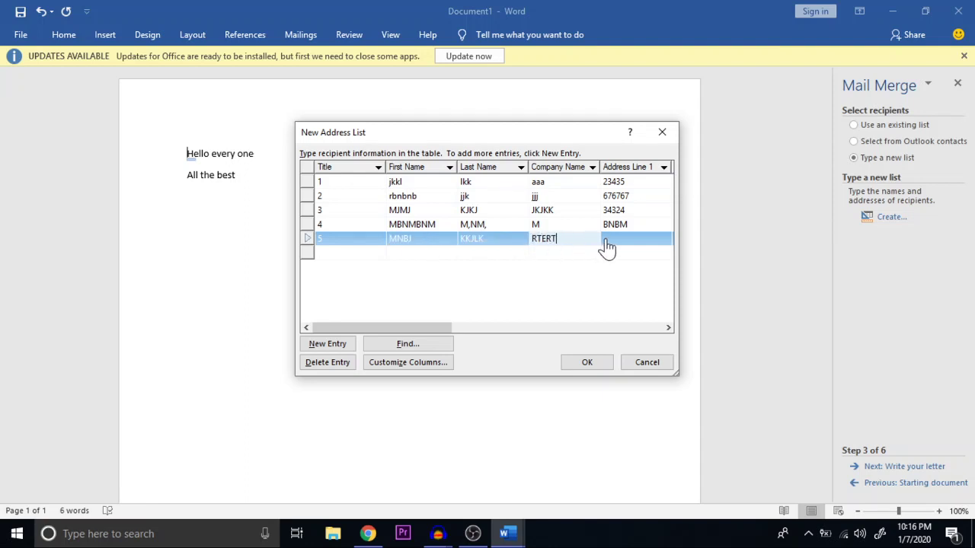
left_click(604, 242)
type("97898")
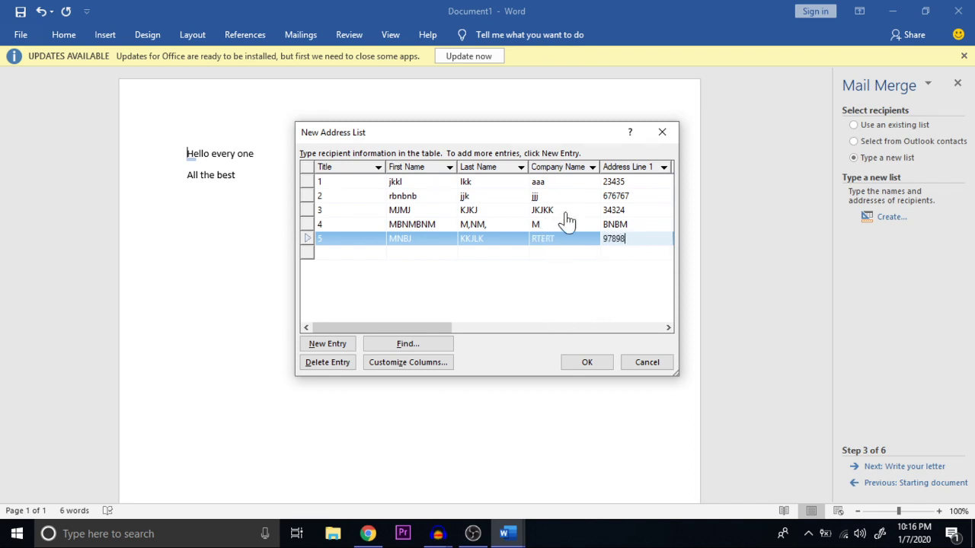
Step: Save the recipient list as SAMPLE.mdb, accept it as the merge source, and advance to Write your letter
left_click(587, 363)
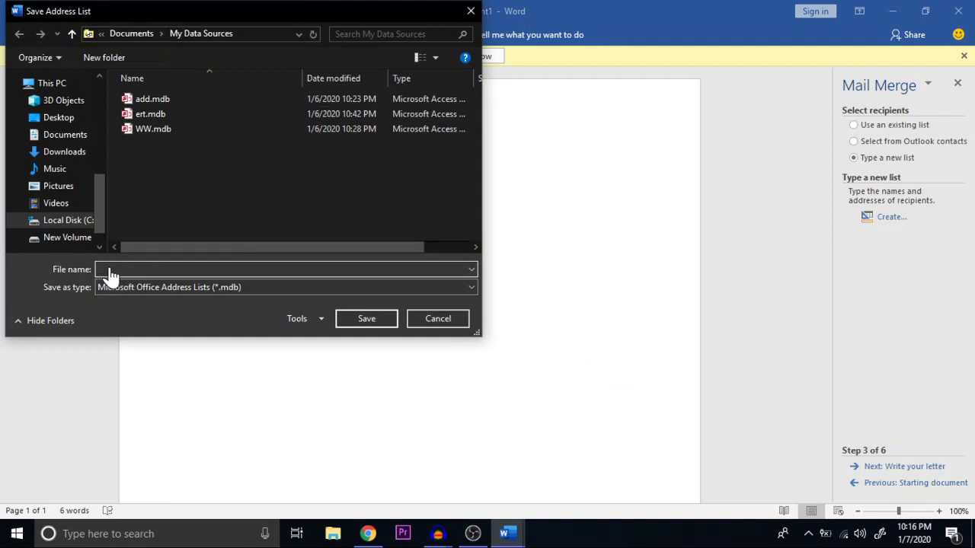
type("SAMPLE")
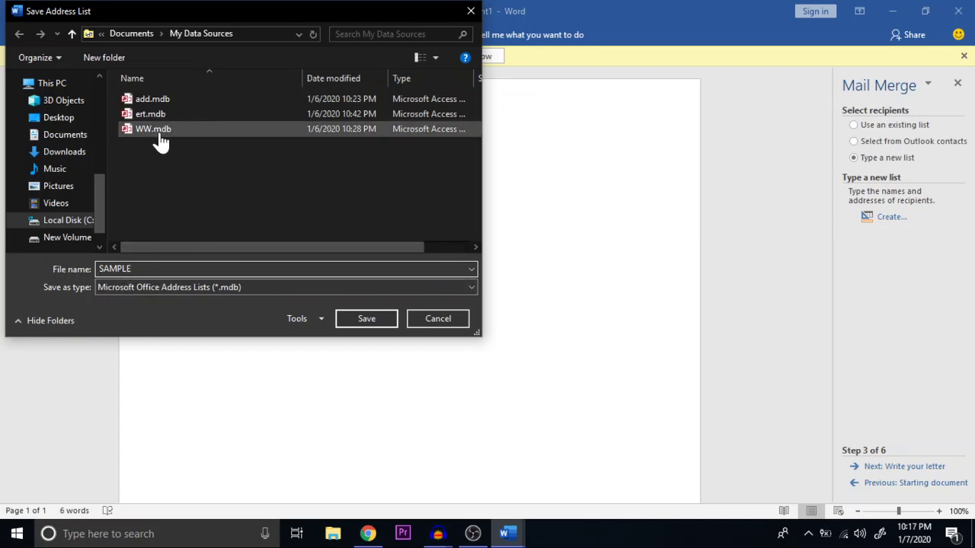
left_click(364, 320)
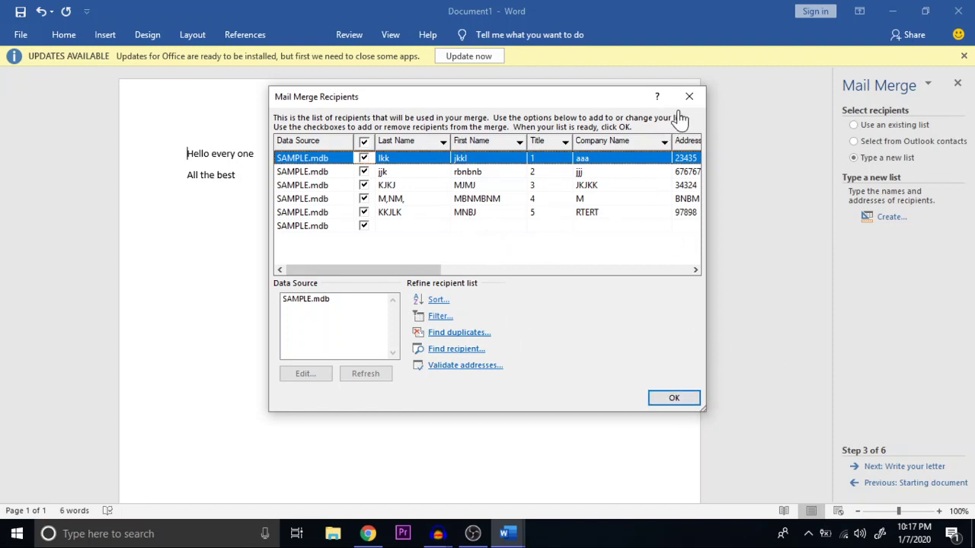
left_click(683, 400)
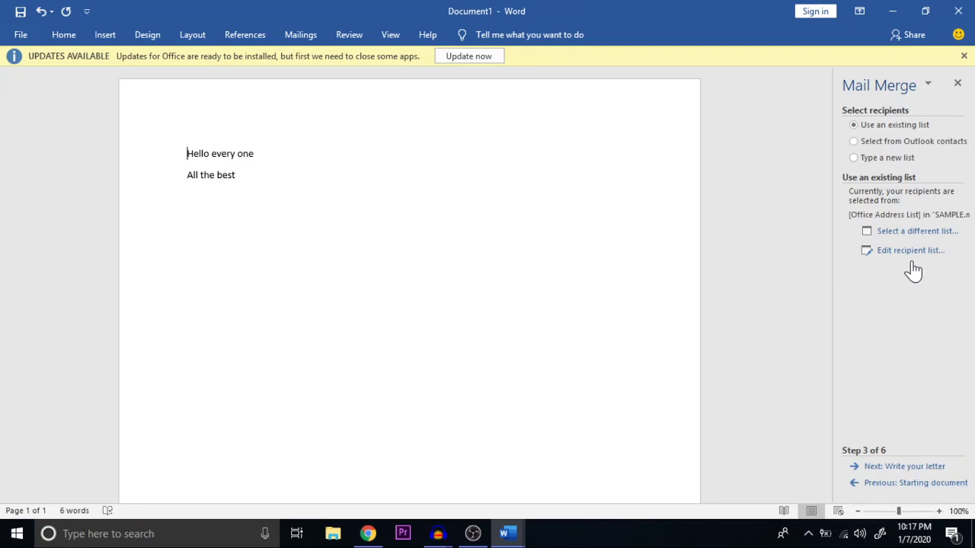
left_click(905, 467)
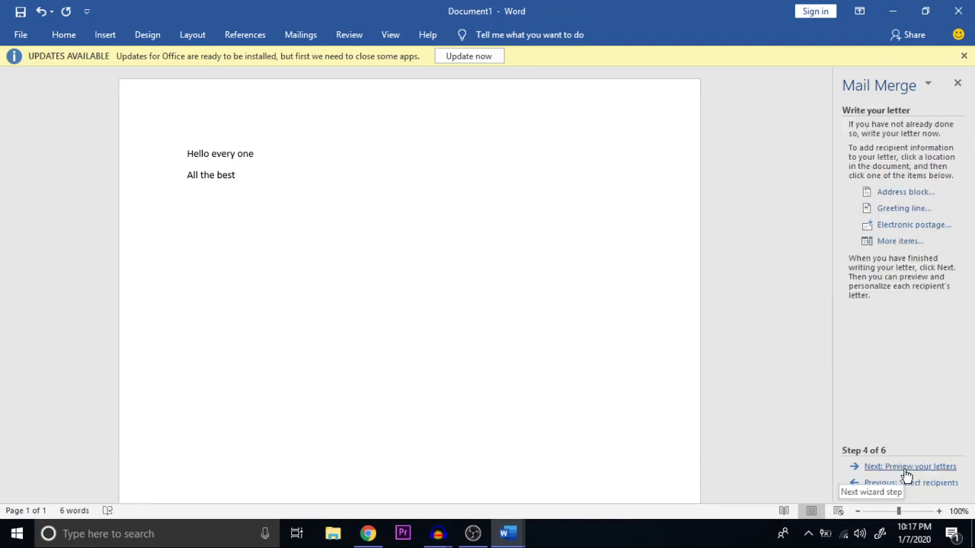
Step: Insert an «AddressBlock» field at the top after previewing all five recipients' addresses
left_click(891, 198)
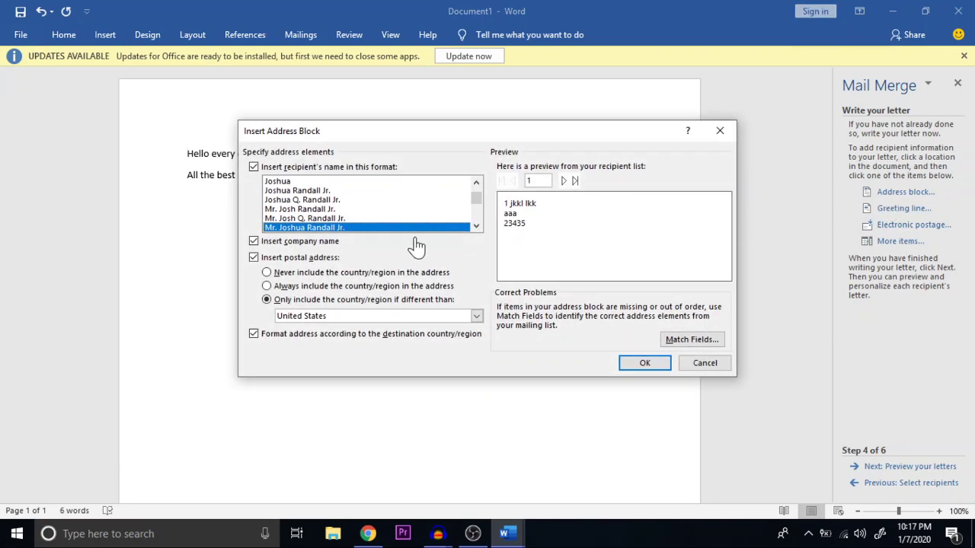
left_click(566, 181)
left_click(565, 182)
left_click(564, 181)
left_click(564, 181)
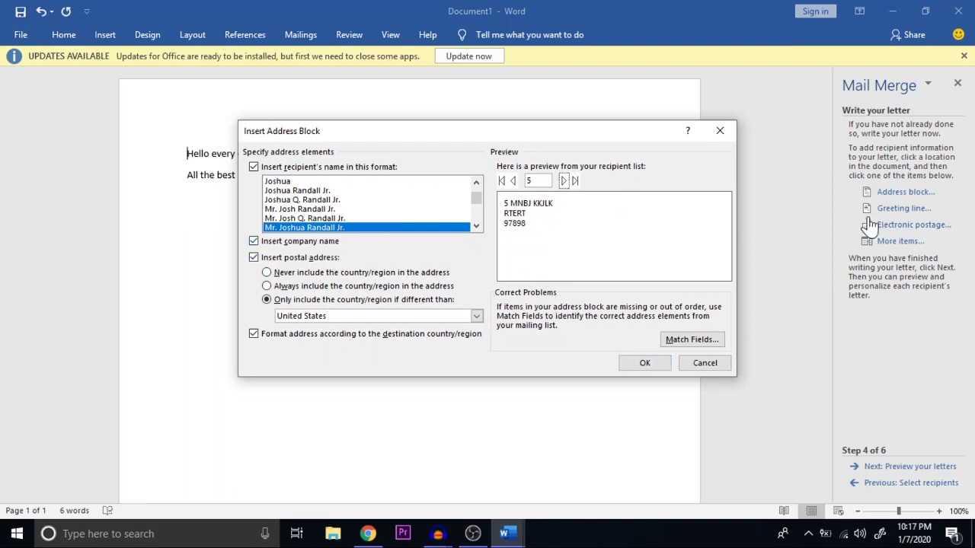
left_click(645, 366)
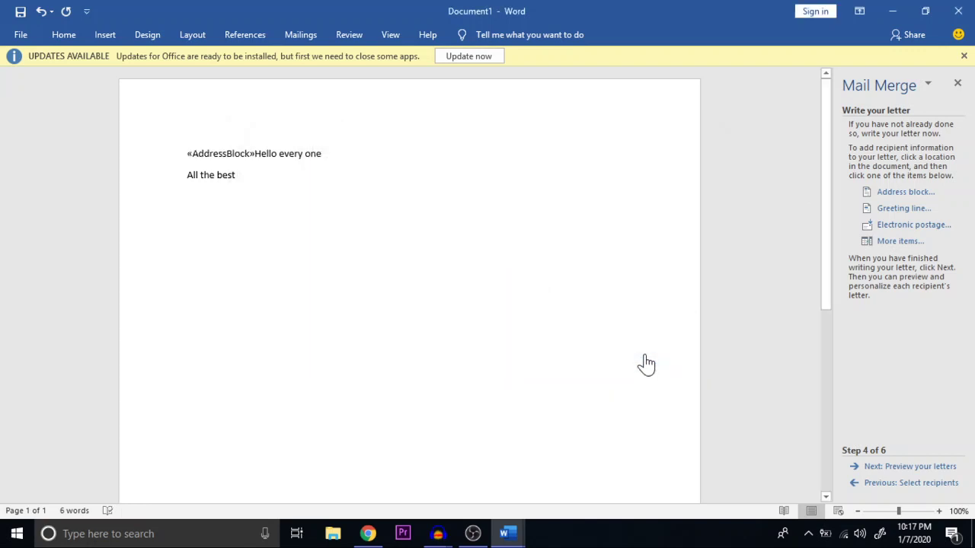
Step: Relocate «AddressBlock» onto its own line beneath 'Hello every one' and add a blank line above 'Hello every one'
key("Return")
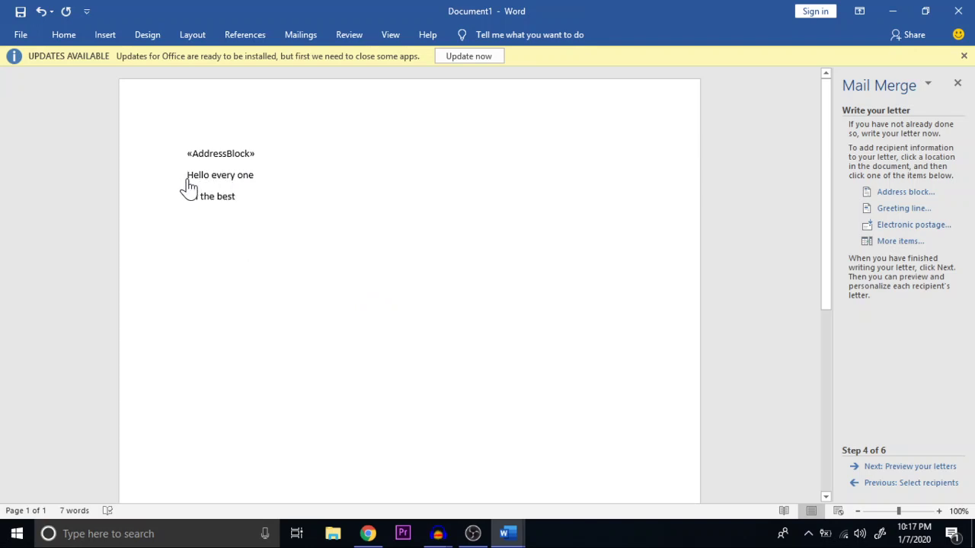
left_click(251, 156)
left_click_drag(257, 159, 188, 162)
key("ctrl+c")
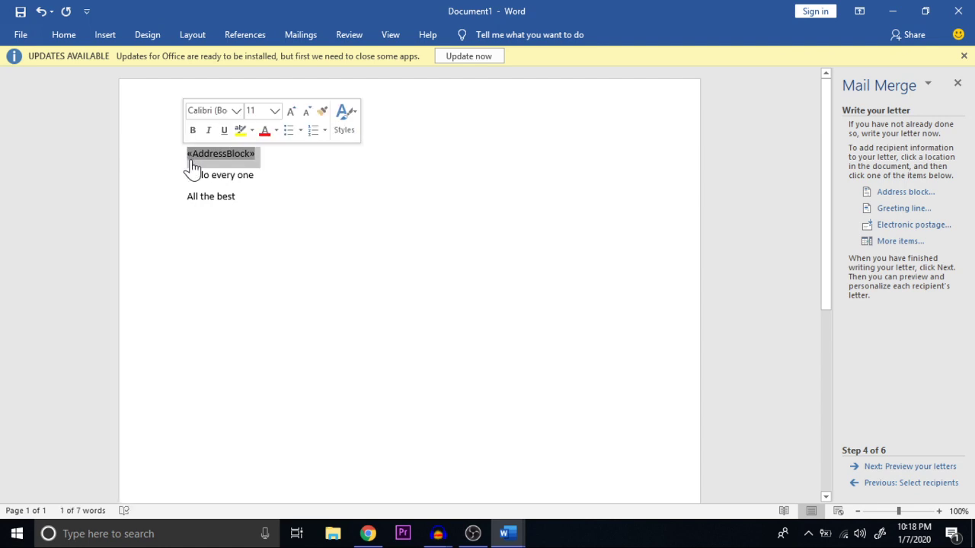
key("Delete")
left_click(262, 160)
key("Return")
key("Return")
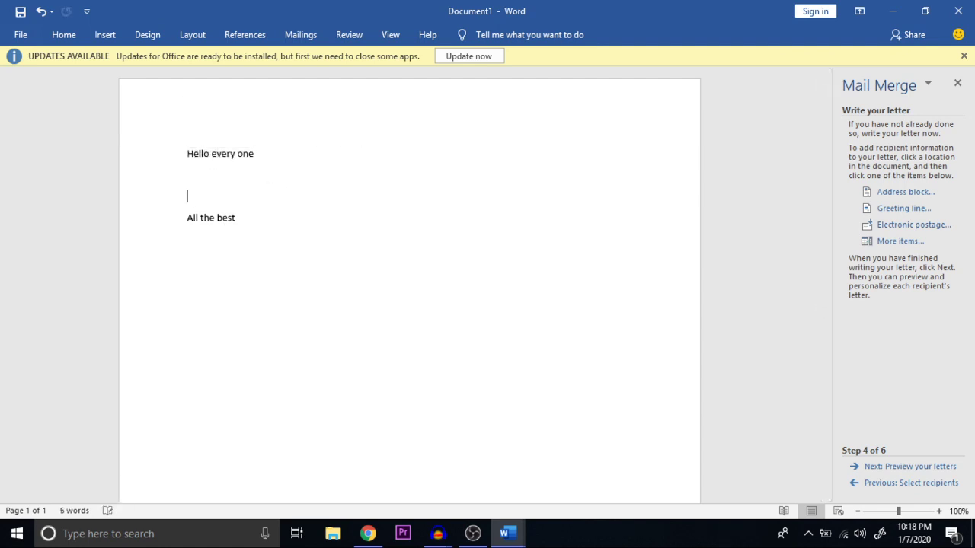
key("ctrl+v")
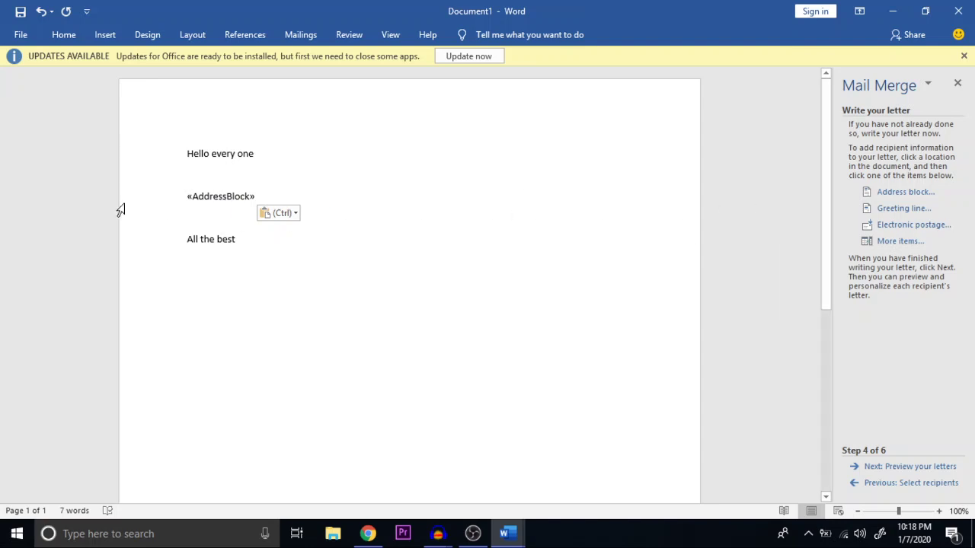
left_click(188, 159)
key("Return")
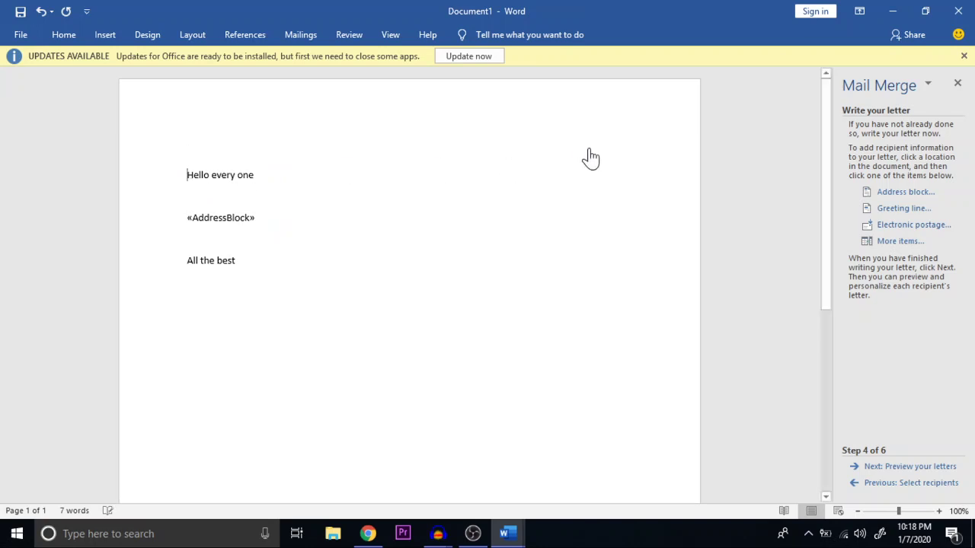
Step: Insert the default «GreetingLine» field at the top and push 'Hello every one' to the next line
left_click(906, 213)
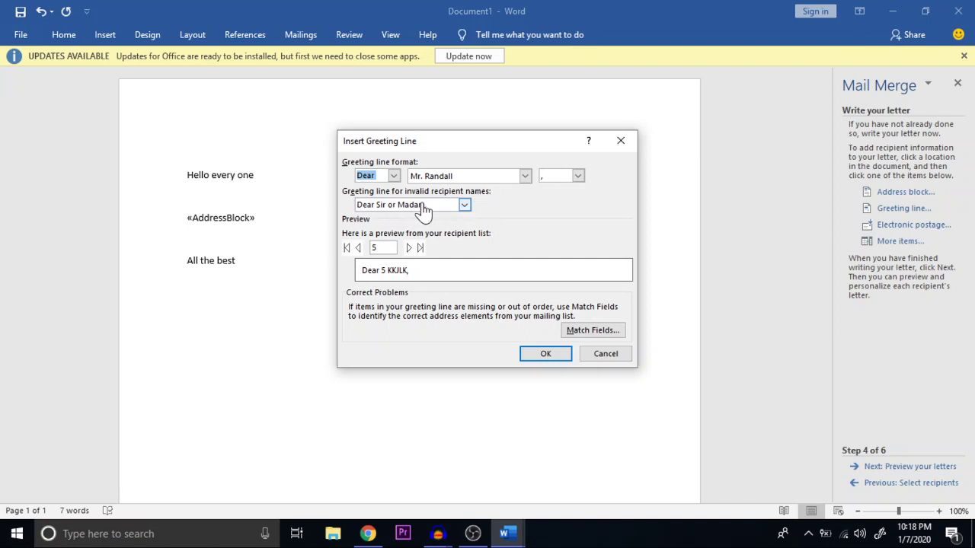
left_click(546, 355)
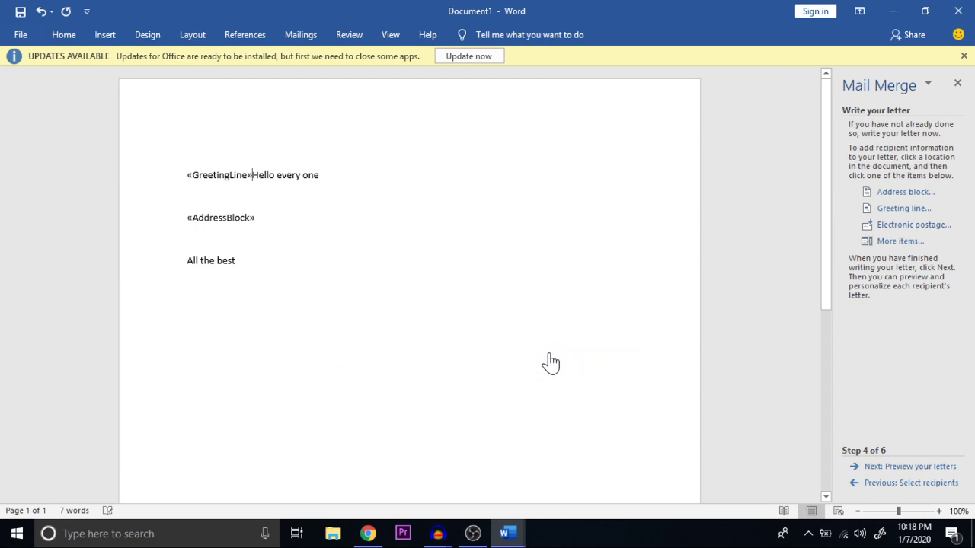
key("Return")
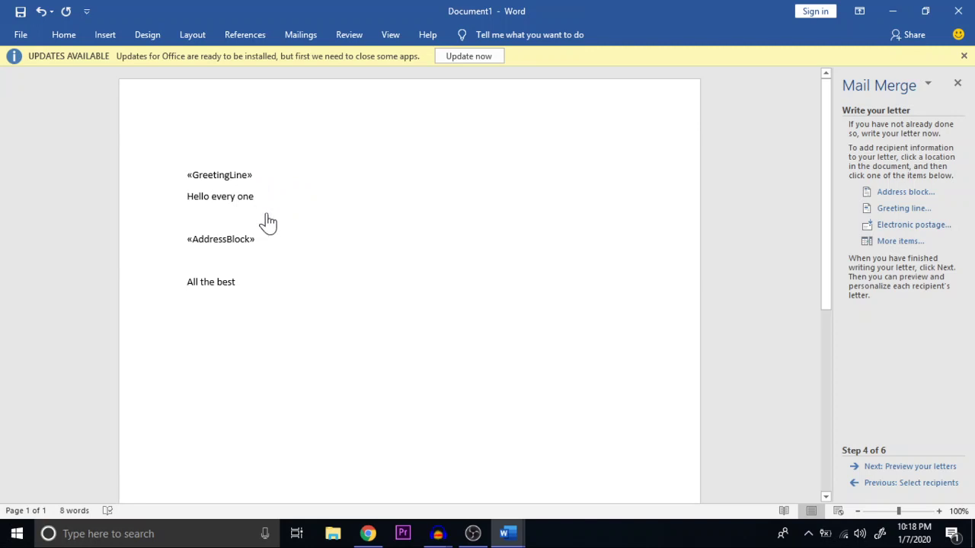
Step: Preview the letter filled with recipient data, then advance to step 6, Complete the merge
left_click(929, 467)
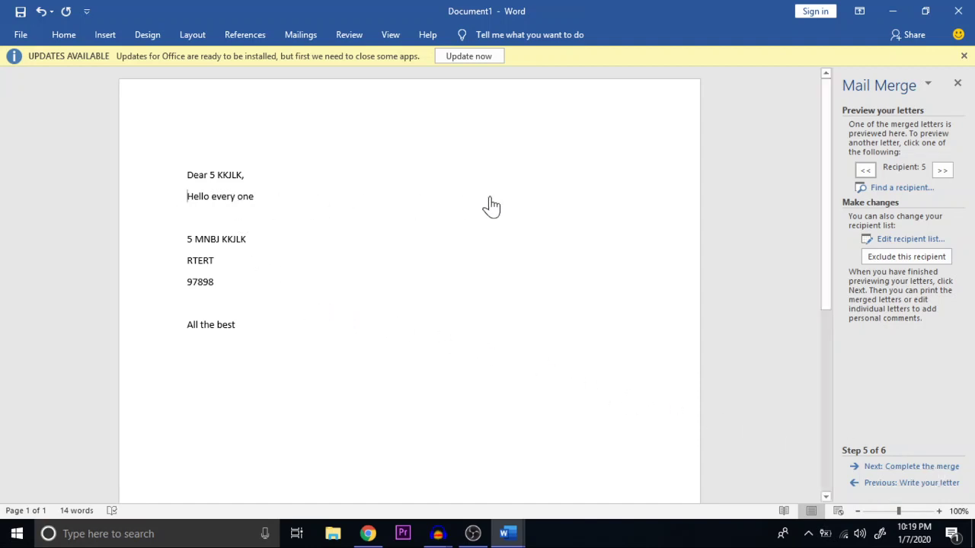
left_click(930, 467)
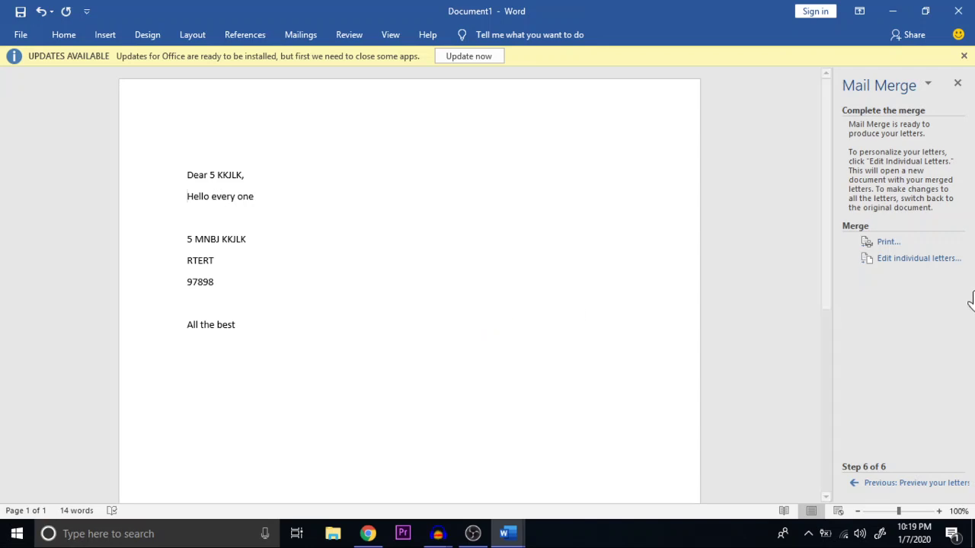
Step: Choose Edit individual letters, try From 1020 and Current record, then select All records
left_click(909, 266)
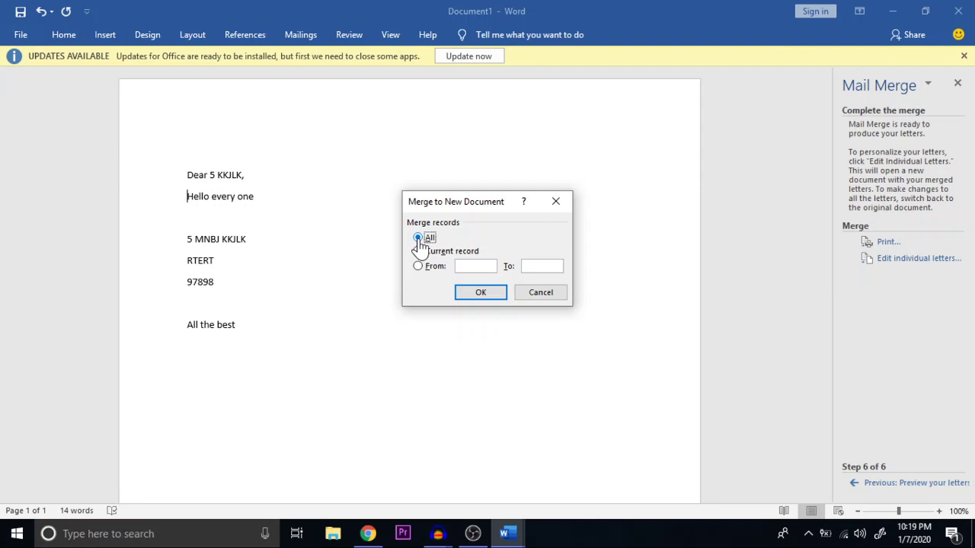
left_click(473, 268)
type("1020")
left_click(418, 255)
left_click(418, 240)
Step: Generate the Letters1 document and scroll through to check each recipient's letter
left_click(481, 295)
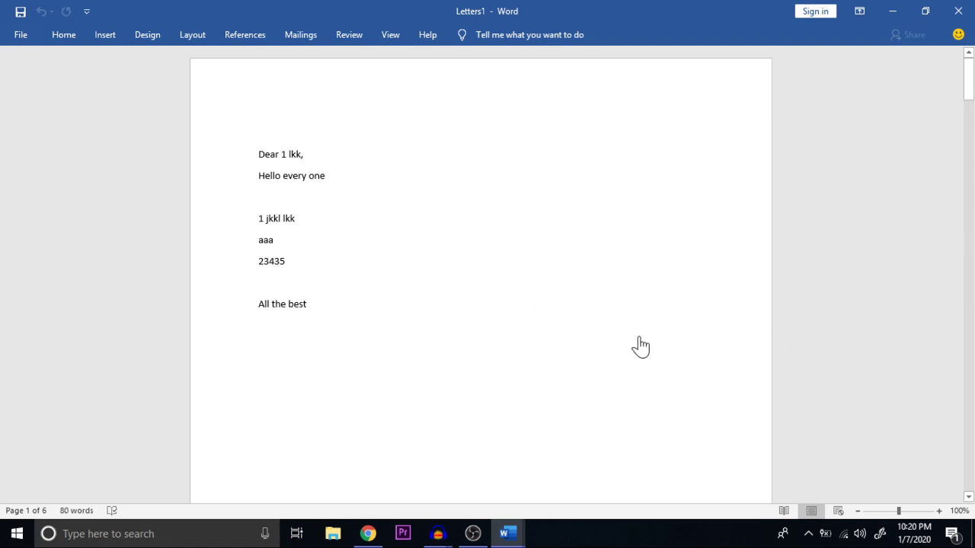
scroll(647, 347, "down", 8)
scroll(640, 347, "down", 8)
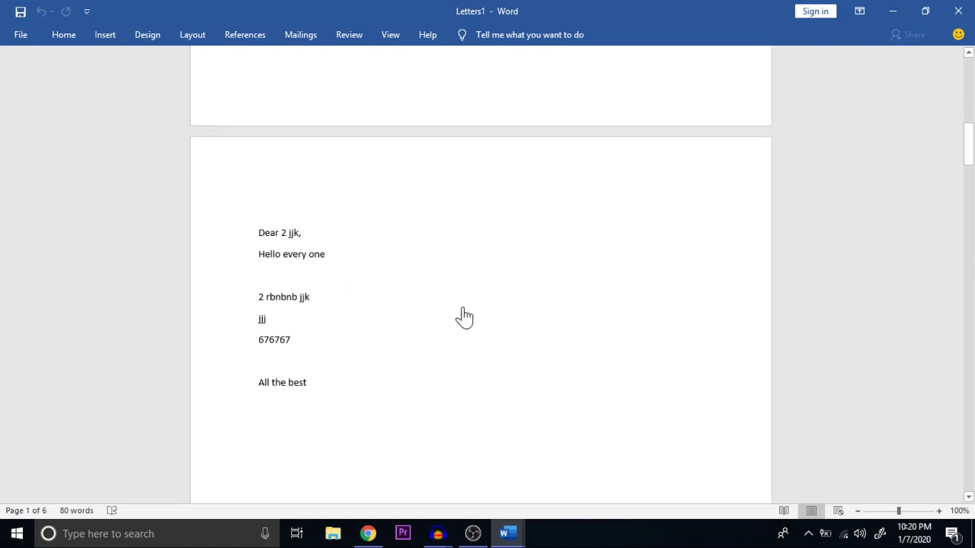
scroll(463, 318, "down", 10)
scroll(465, 319, "down", 3)
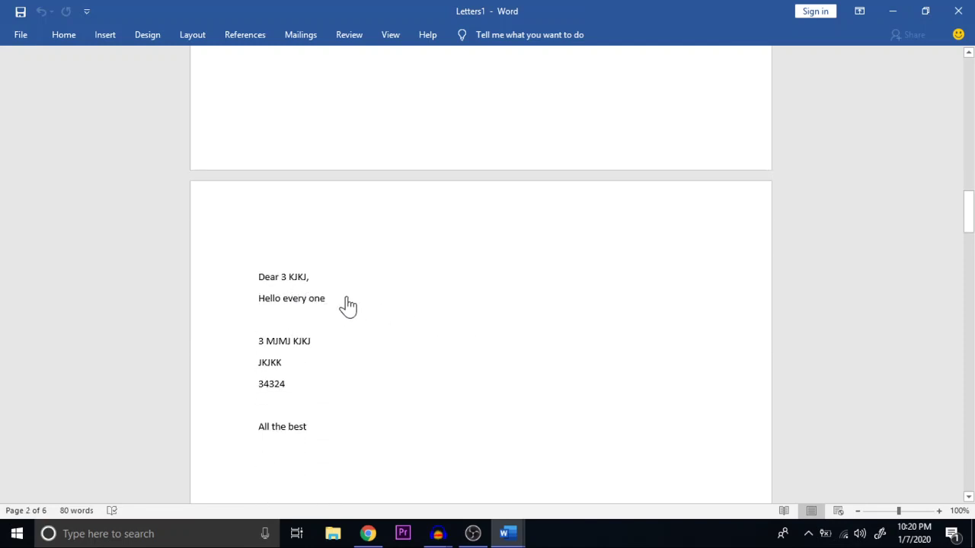
scroll(484, 287, "down", 3)
scroll(486, 286, "down", 15)
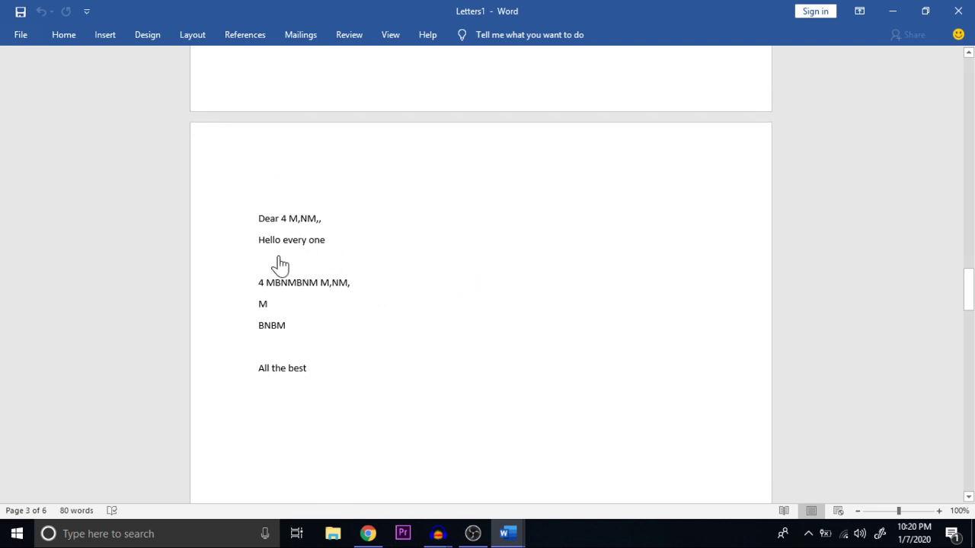
scroll(453, 307, "down", 15)
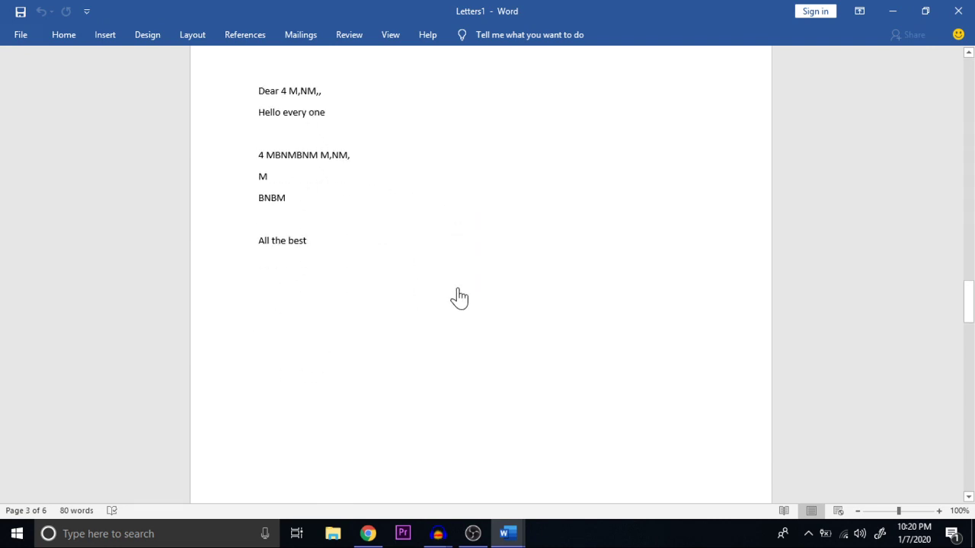
scroll(462, 296, "down", 3)
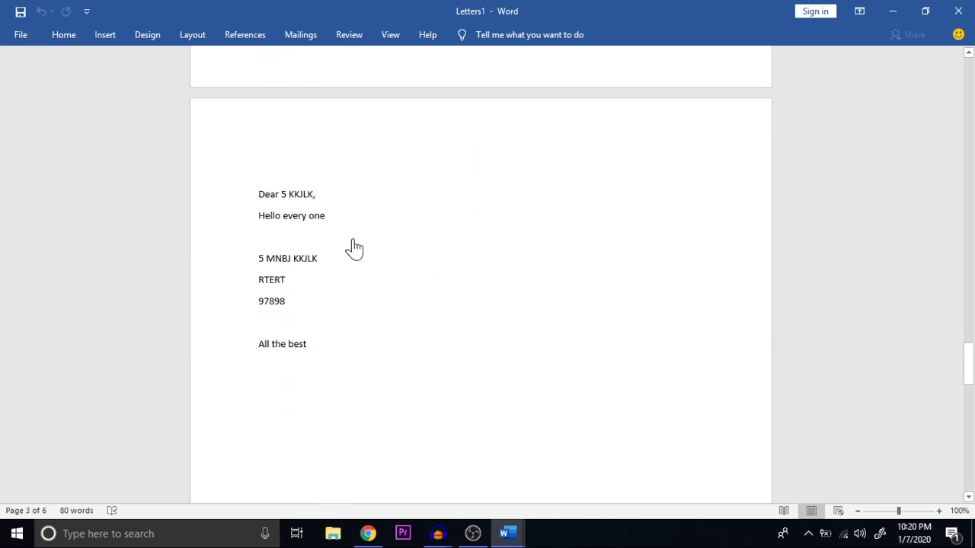